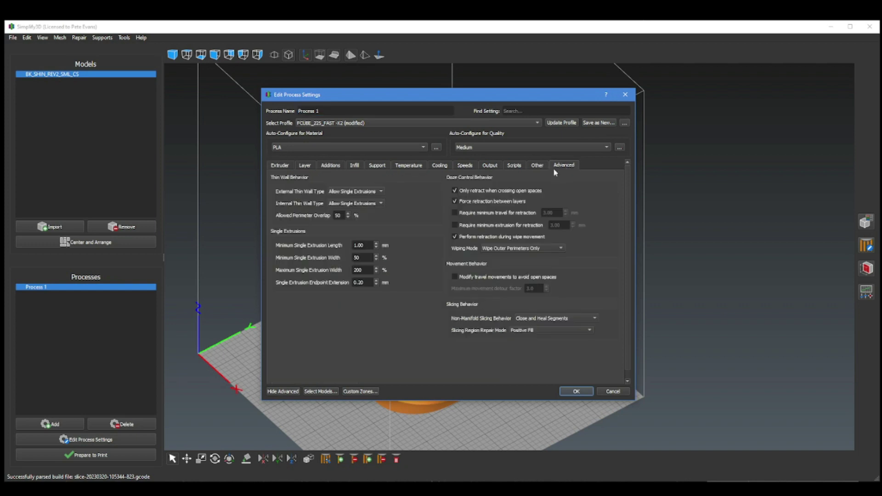
- Disable modifying travel movements to avoid open spaces in Process 1 and slice the shin model for preview
{"action": "left_click", "coordinate": [455, 277]}
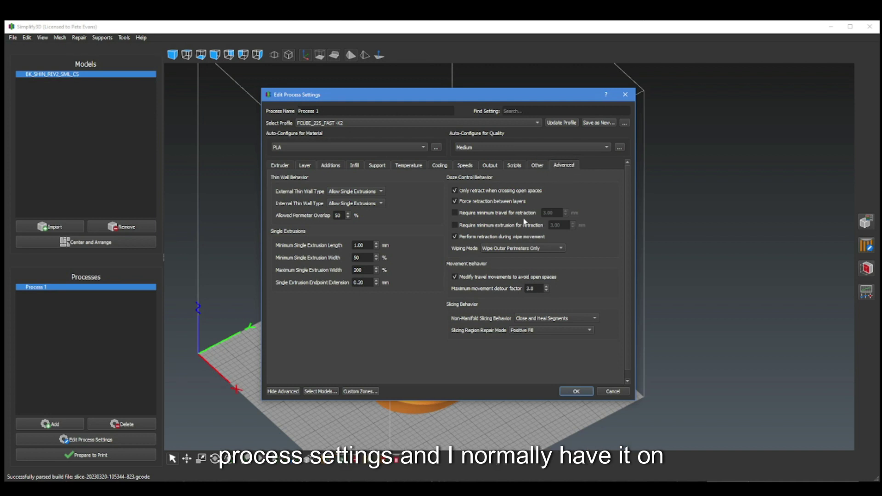
{"action": "left_click", "coordinate": [455, 278]}
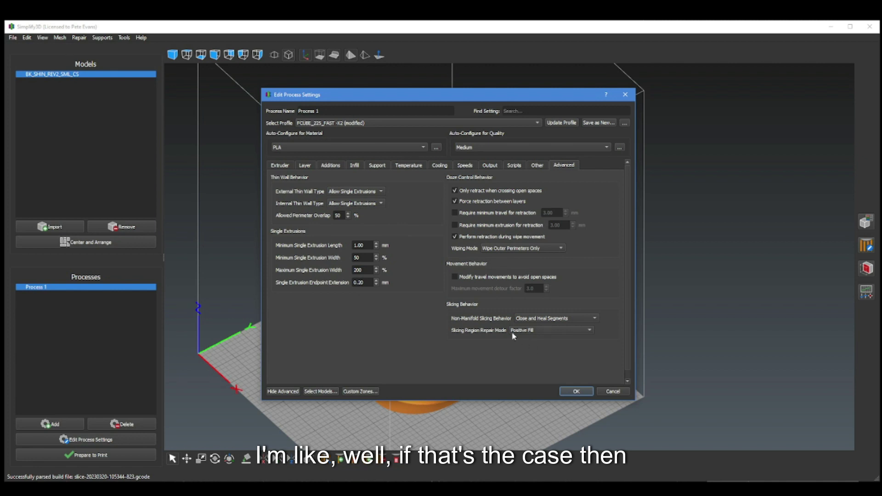
{"action": "left_click", "coordinate": [577, 391]}
{"action": "left_click_drag", "start_coordinate": [559, 236], "coordinate": [366, 341]}
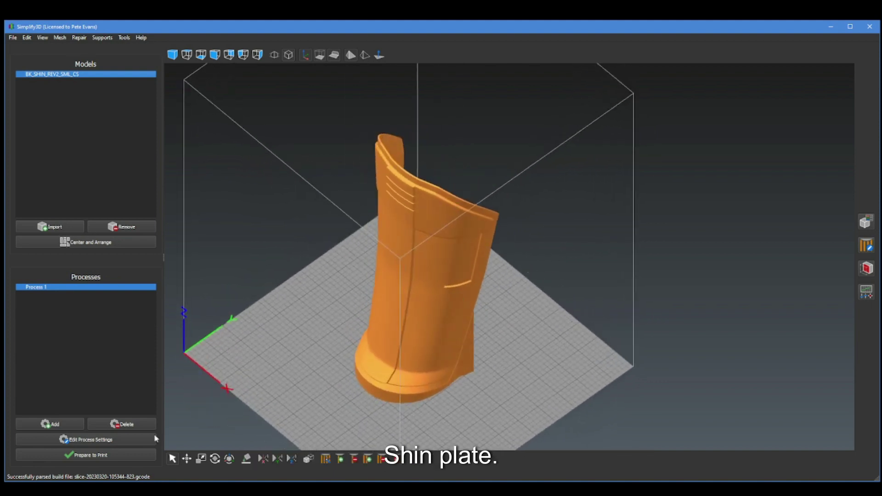
{"action": "left_click", "coordinate": [86, 457]}
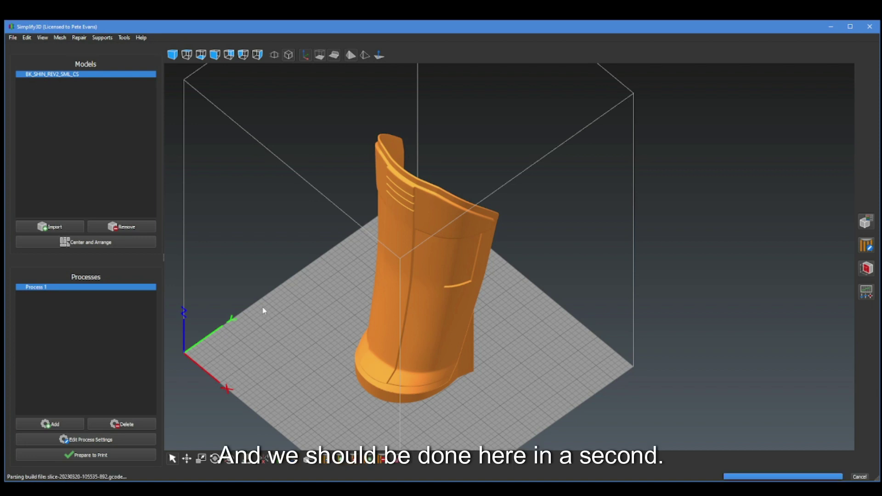
- Examine the travel moves across the shin plate's interior, and play the build animation starting from layer 1
{"action": "right_click_drag", "start_coordinate": [320, 308], "coordinate": [343, 313]}
{"action": "left_click_drag", "start_coordinate": [343, 313], "coordinate": [158, 319]}
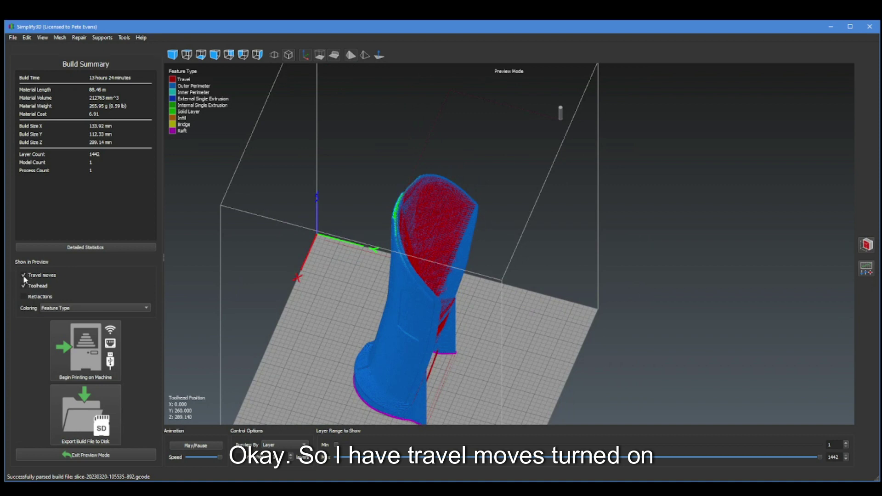
{"action": "right_click_drag", "start_coordinate": [272, 278], "coordinate": [284, 260]}
{"action": "left_click_drag", "start_coordinate": [283, 260], "coordinate": [646, 398]}
{"action": "left_click_drag", "start_coordinate": [822, 461], "coordinate": [263, 451]}
{"action": "left_click_drag", "start_coordinate": [338, 356], "coordinate": [314, 241]}
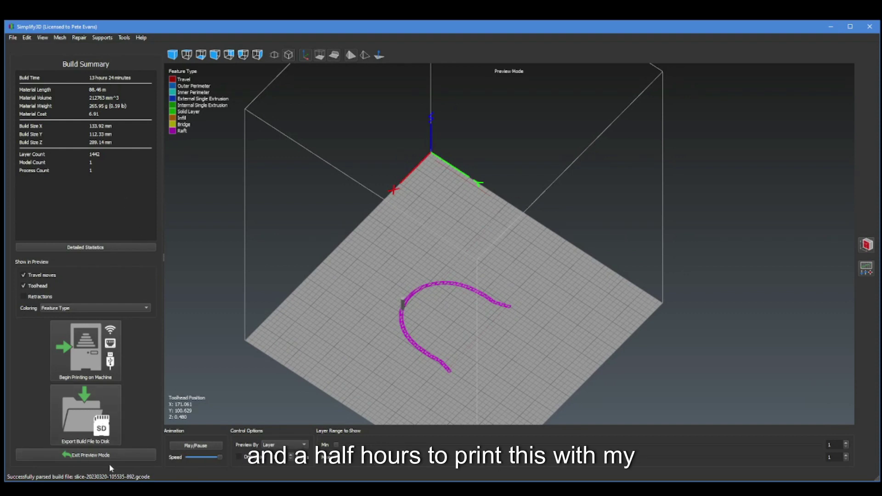
{"action": "left_click", "coordinate": [196, 446]}
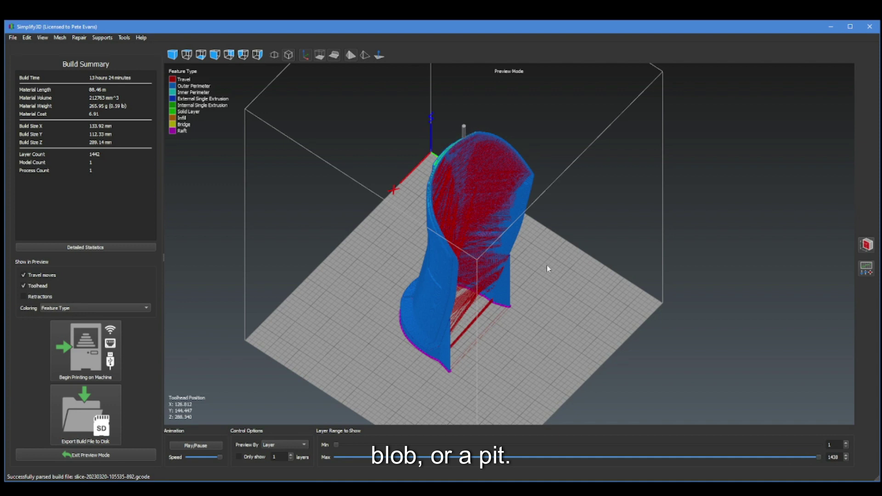
{"action": "left_click_drag", "start_coordinate": [547, 266], "coordinate": [373, 278]}
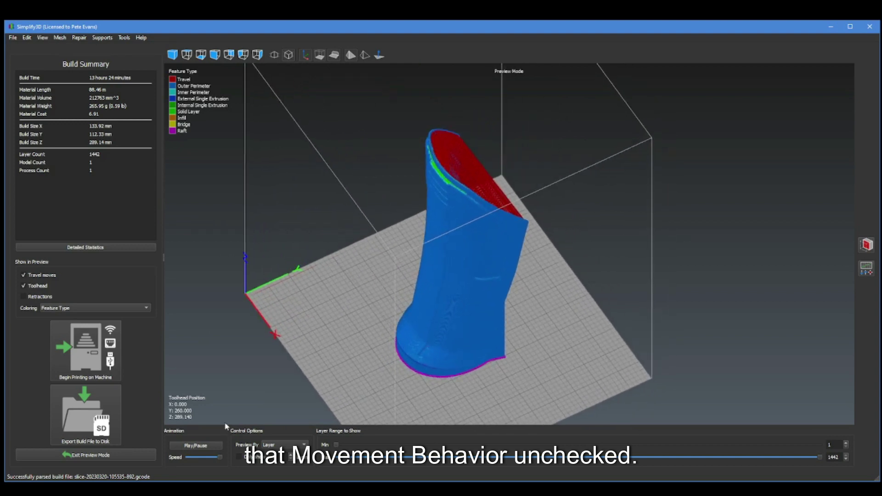
- Return to Process 1's advanced settings, enable modifying travel movements to avoid open spaces, and slice the model again
{"action": "left_click", "coordinate": [128, 454]}
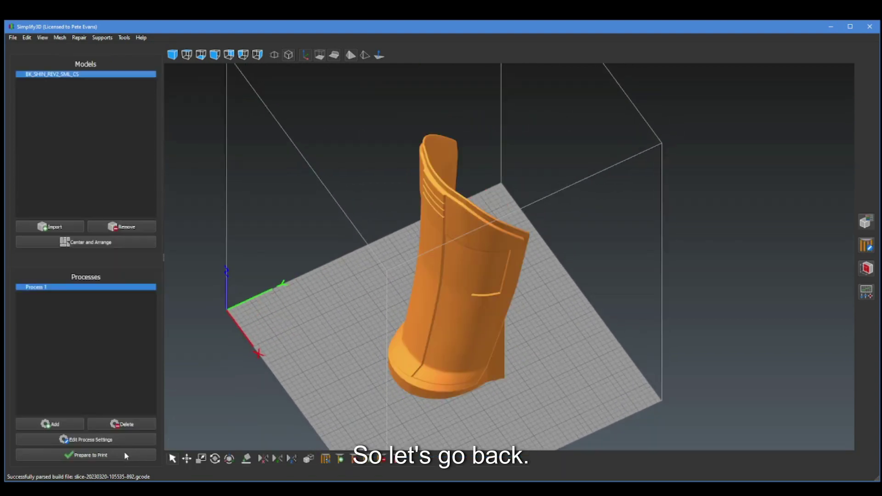
{"action": "double_click", "coordinate": [85, 288]}
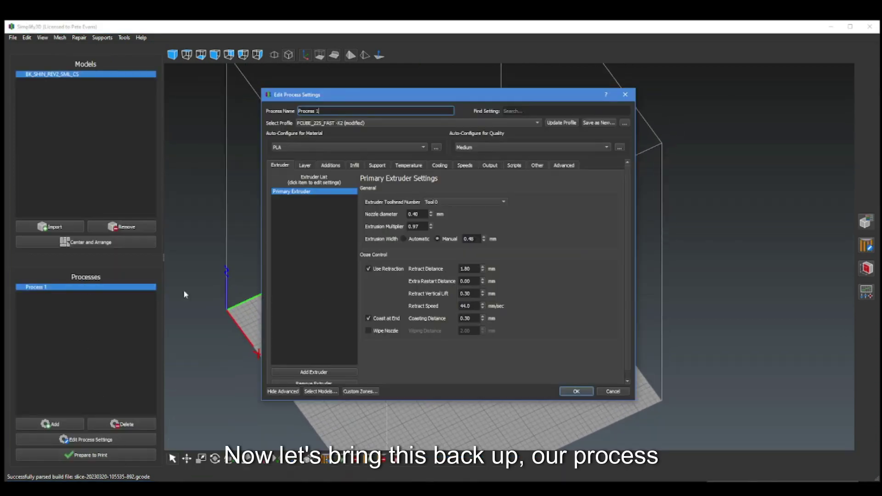
{"action": "left_click", "coordinate": [565, 166]}
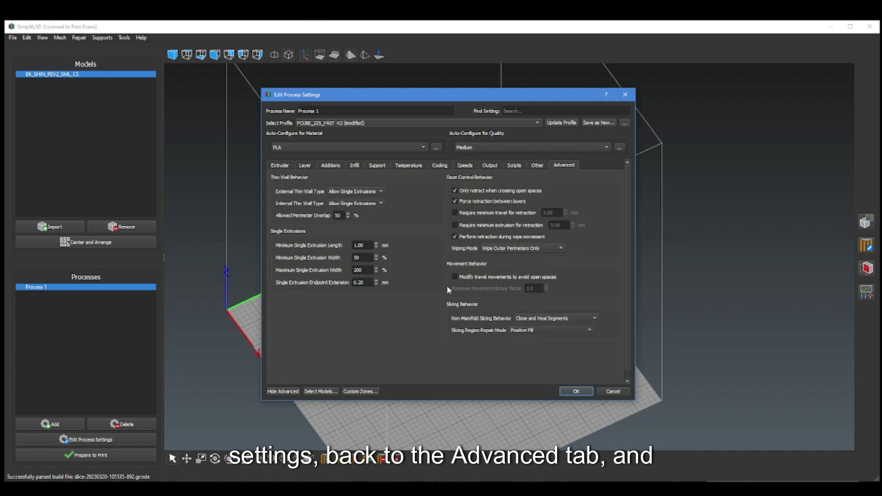
{"action": "left_click", "coordinate": [455, 276]}
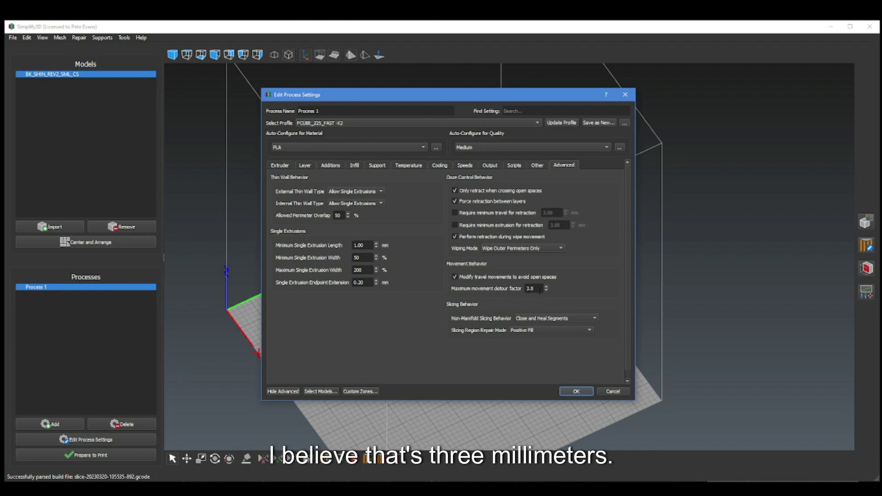
{"action": "mouse_move", "coordinate": [534, 290]}
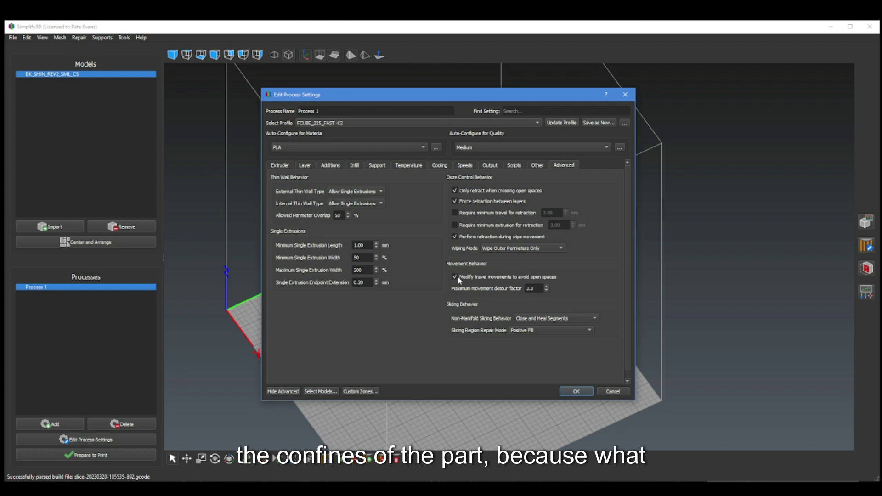
{"action": "mouse_move", "coordinate": [460, 281]}
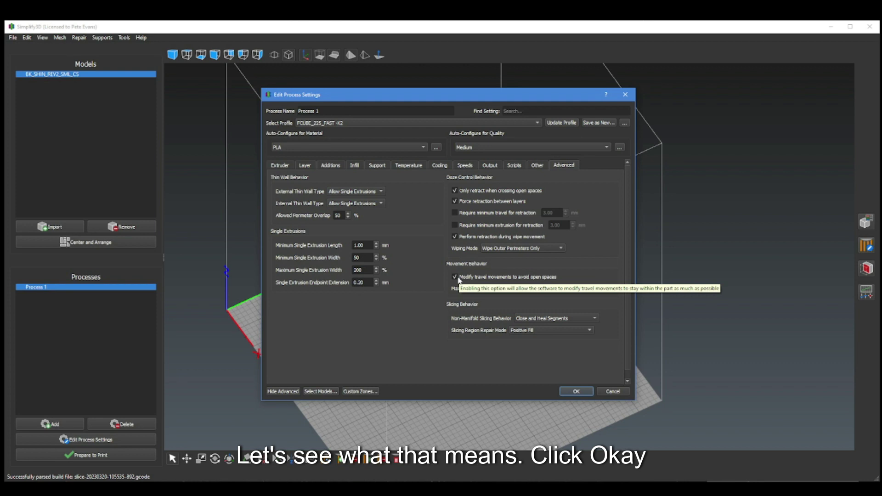
{"action": "left_click", "coordinate": [576, 391]}
{"action": "left_click", "coordinate": [116, 456]}
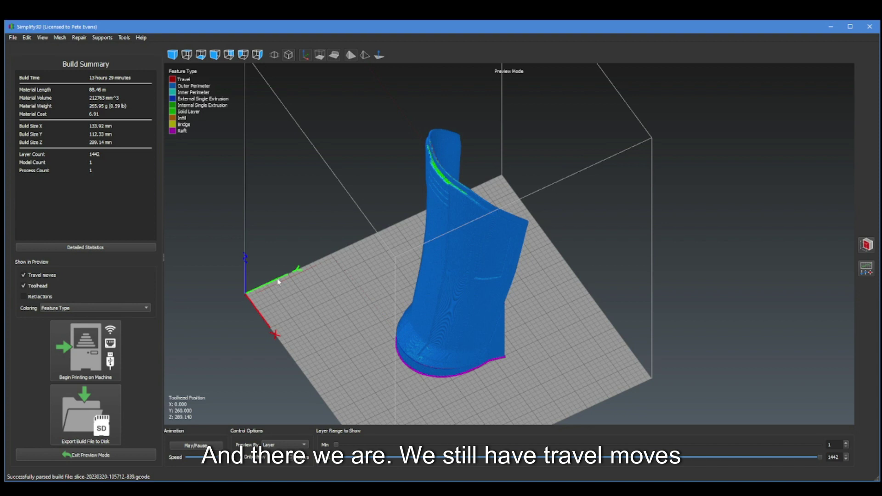
- Inspect the re-sliced part's interior, reduce the preview range to layer 1, and play the build animation
{"action": "left_click_drag", "start_coordinate": [352, 283], "coordinate": [269, 210]}
{"action": "scroll", "coordinate": [269, 209], "scroll_direction": "up", "scroll_amount": 10}
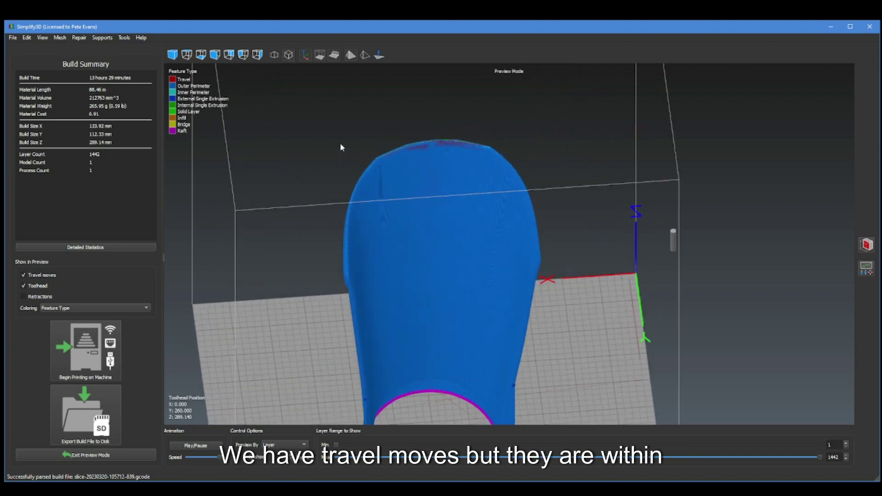
{"action": "left_click_drag", "start_coordinate": [325, 200], "coordinate": [301, 189]}
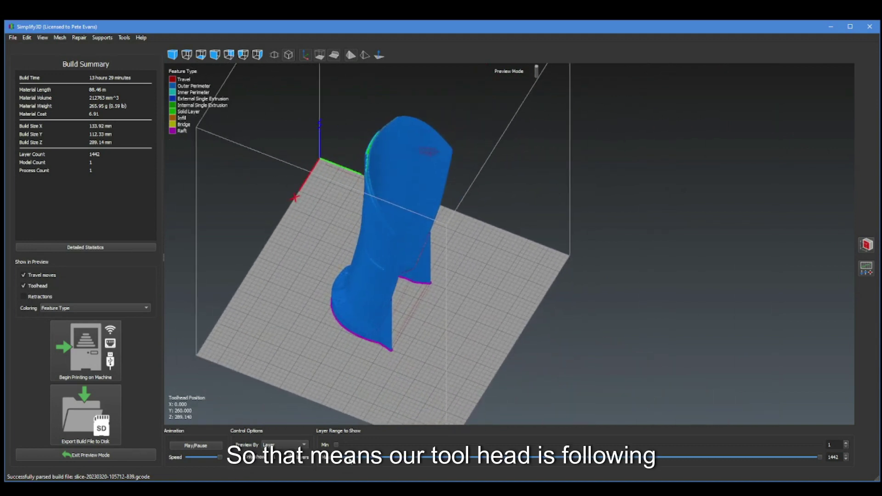
{"action": "left_click_drag", "start_coordinate": [817, 457], "coordinate": [324, 468]}
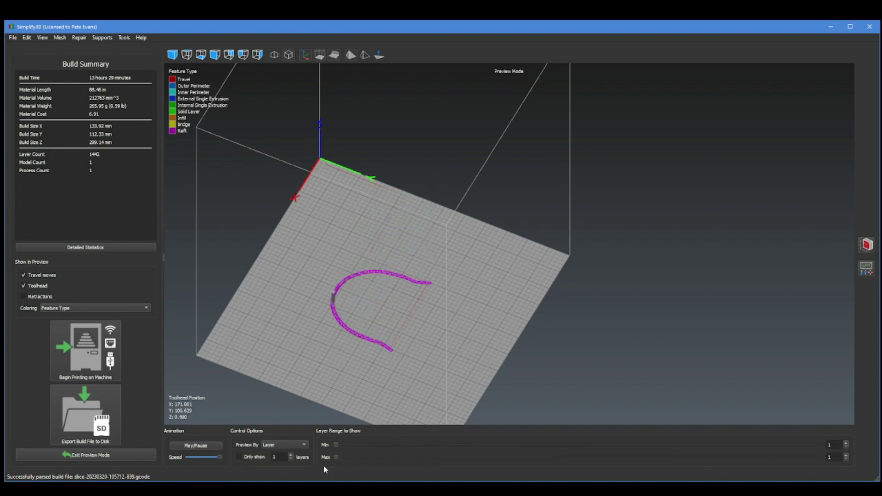
{"action": "left_click", "coordinate": [209, 447]}
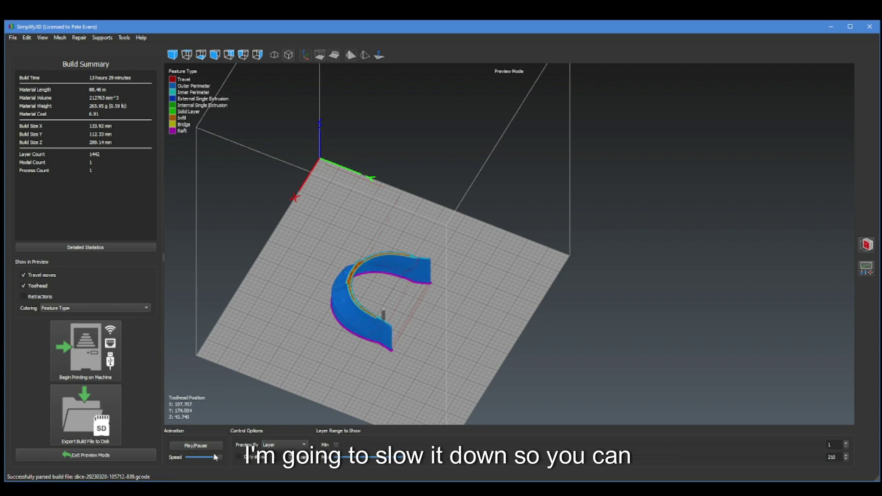
- Slow the build animation to a low speed and watch the toolhead's path along the part up close
{"action": "left_click_drag", "start_coordinate": [220, 457], "coordinate": [192, 457]}
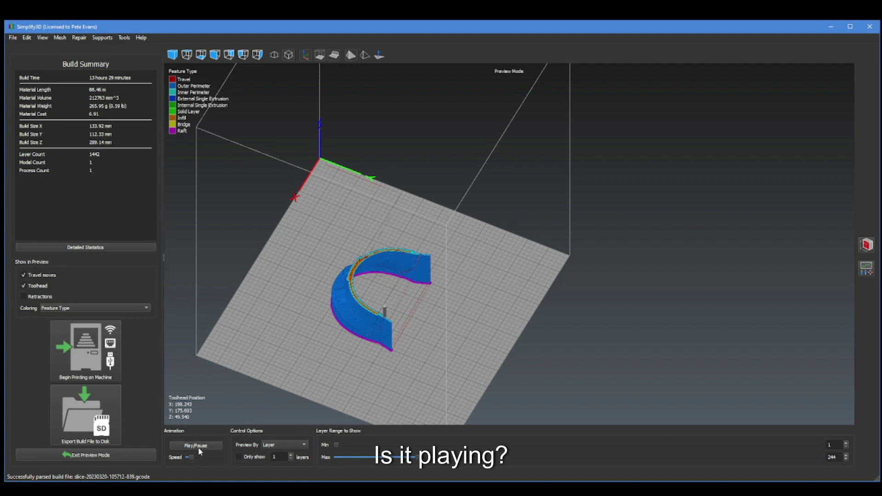
{"action": "left_click", "coordinate": [198, 448]}
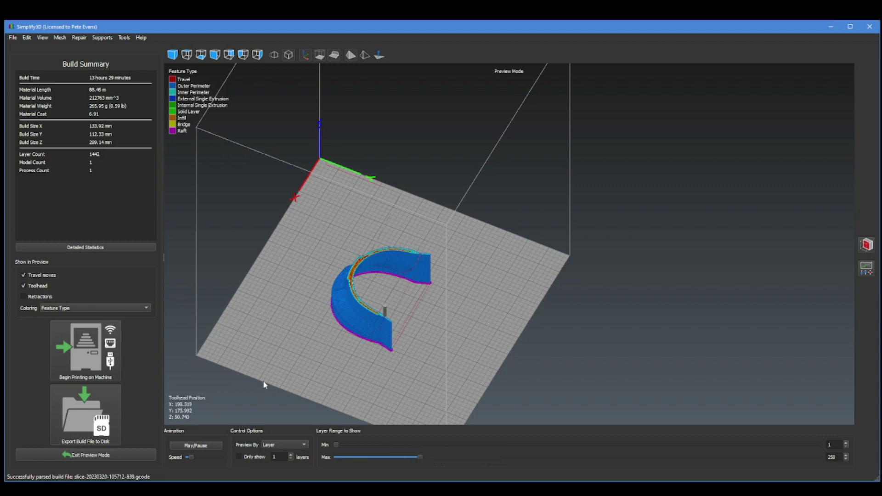
{"action": "scroll", "coordinate": [264, 385], "scroll_direction": "up", "scroll_amount": 4}
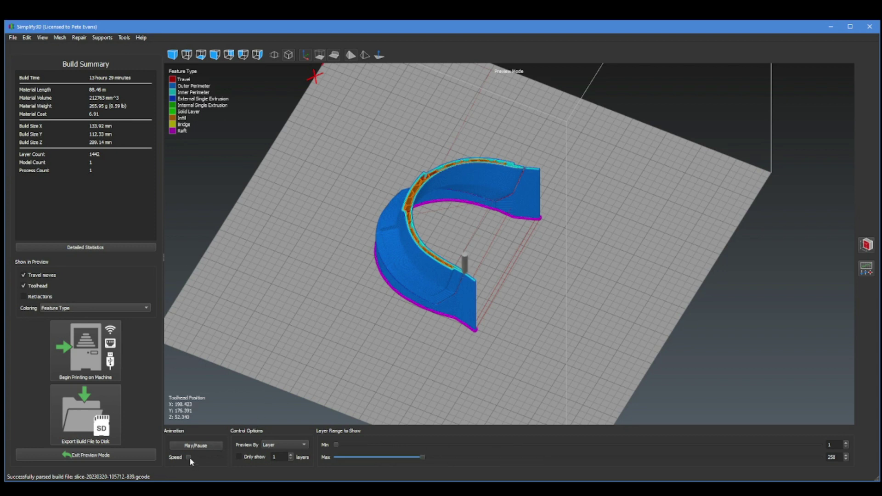
{"action": "left_click_drag", "start_coordinate": [192, 456], "coordinate": [197, 457]}
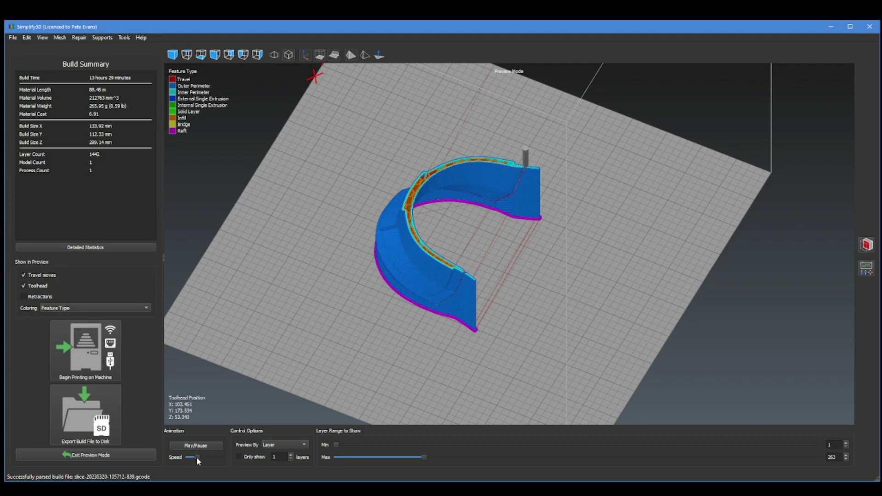
- Show retractions in the preview, preview the toolpath by line, and raise the animation speed slightly
{"action": "left_click", "coordinate": [23, 296]}
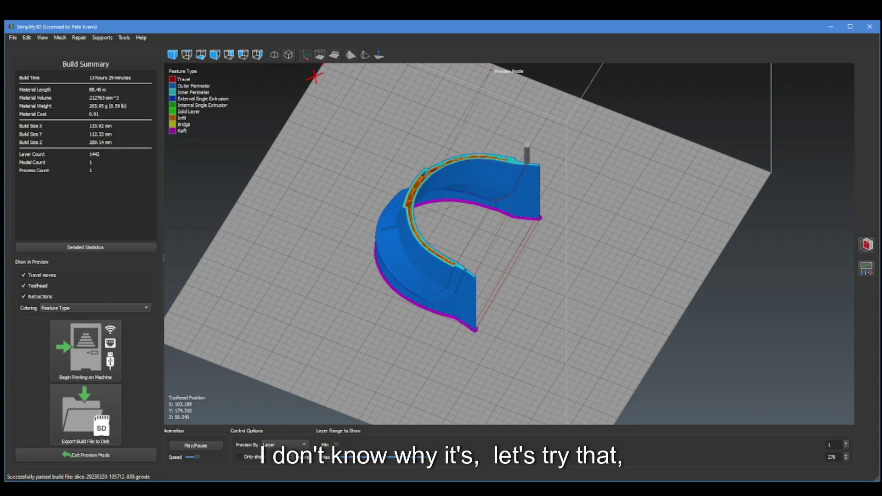
{"action": "left_click", "coordinate": [291, 446]}
{"action": "left_click", "coordinate": [283, 453]}
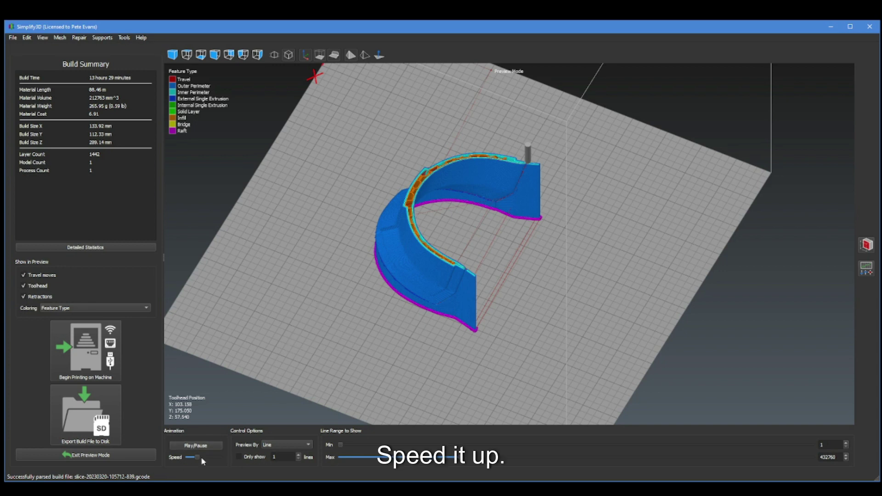
{"action": "left_click_drag", "start_coordinate": [204, 457], "coordinate": [205, 458]}
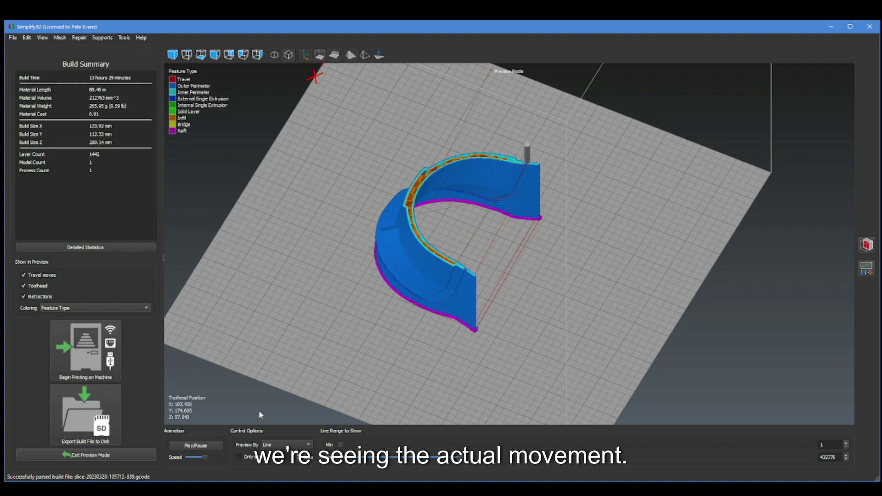
{"action": "left_click_drag", "start_coordinate": [205, 458], "coordinate": [211, 457]}
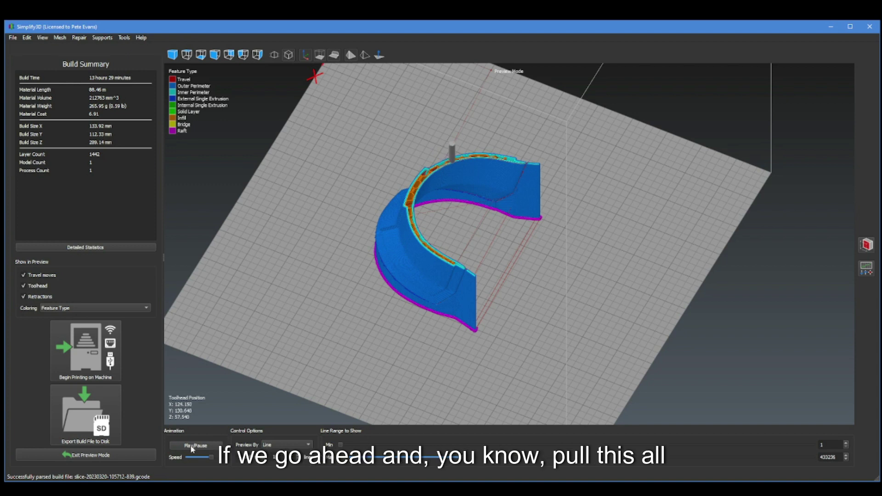
- Extend the line range to the end of the build and view the travel moves on the complete part
{"action": "left_click_drag", "start_coordinate": [464, 457], "coordinate": [810, 457]}
{"action": "scroll", "coordinate": [643, 266], "scroll_direction": "down", "scroll_amount": 1}
{"action": "left_click_drag", "start_coordinate": [643, 265], "coordinate": [380, 286]}
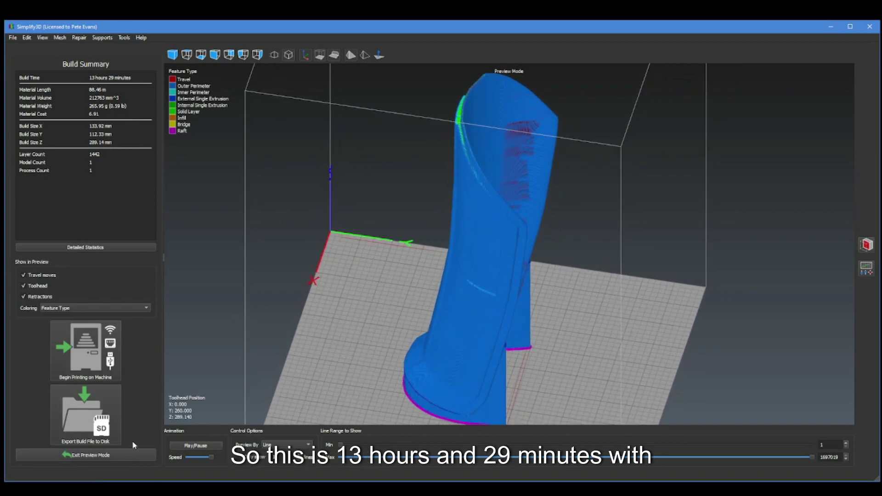
- Leave the preview, turn off the travel movement modification in Process 1 once more, and slice the shin model
{"action": "left_click", "coordinate": [134, 454]}
{"action": "double_click", "coordinate": [88, 288]}
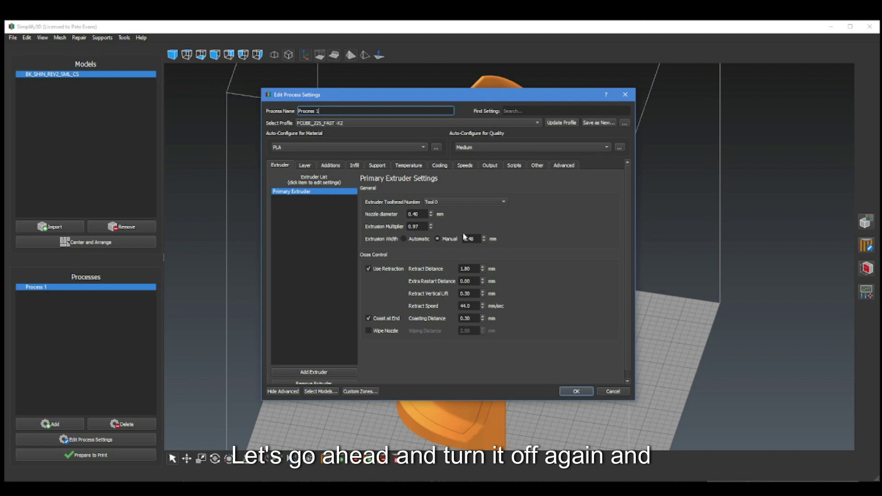
{"action": "left_click", "coordinate": [564, 165]}
{"action": "left_click", "coordinate": [454, 276]}
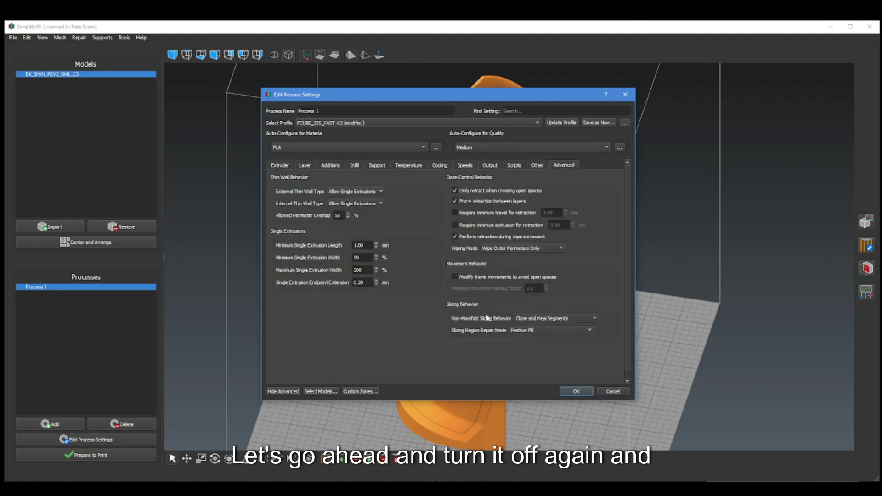
{"action": "left_click", "coordinate": [569, 392]}
{"action": "left_click", "coordinate": [137, 454]}
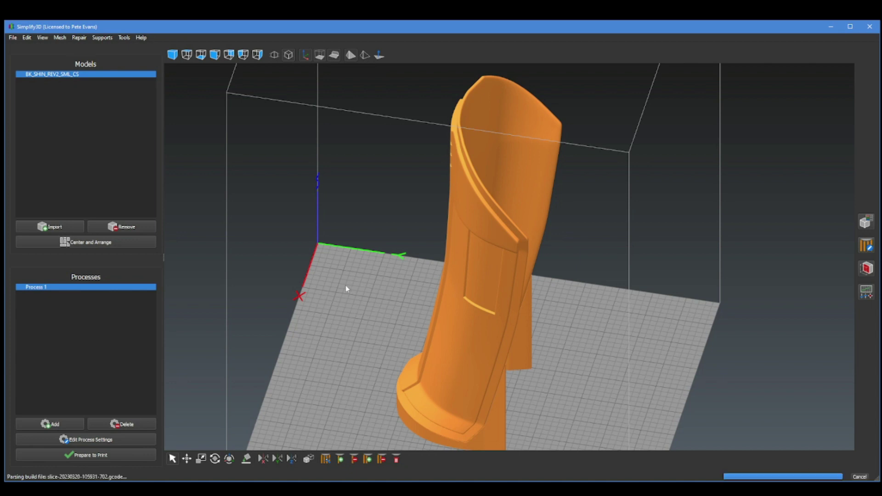
- Examine from several angles where the travel moves cross the open interior of the newly sliced shin plate
{"action": "right_click_drag", "start_coordinate": [374, 241], "coordinate": [354, 285]}
{"action": "left_click_drag", "start_coordinate": [354, 285], "coordinate": [441, 239]}
{"action": "left_click_drag", "start_coordinate": [233, 351], "coordinate": [341, 304]}
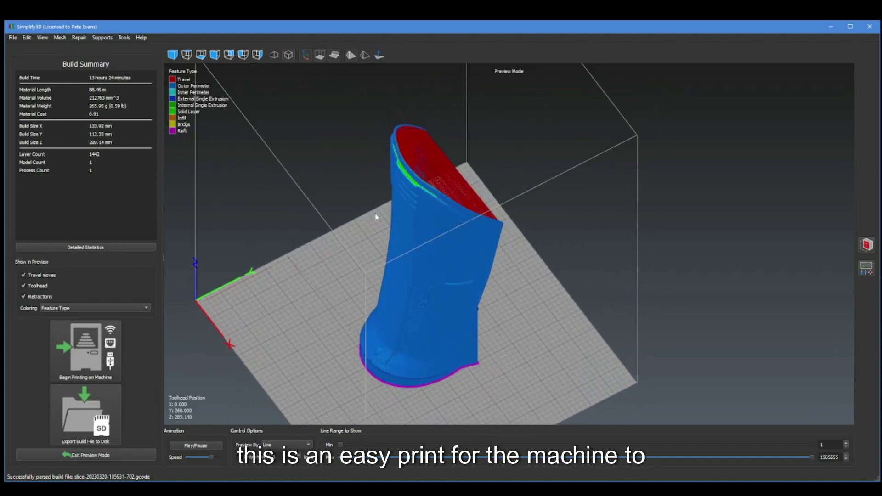
{"action": "mouse_move", "coordinate": [333, 214]}
{"action": "left_mouse_down"}
{"action": "mouse_move", "coordinate": [350, 239]}
{"action": "mouse_move", "coordinate": [289, 212]}
{"action": "mouse_move", "coordinate": [333, 221]}
{"action": "left_mouse_up"}
{"action": "left_click_drag", "start_coordinate": [451, 257], "coordinate": [320, 264]}
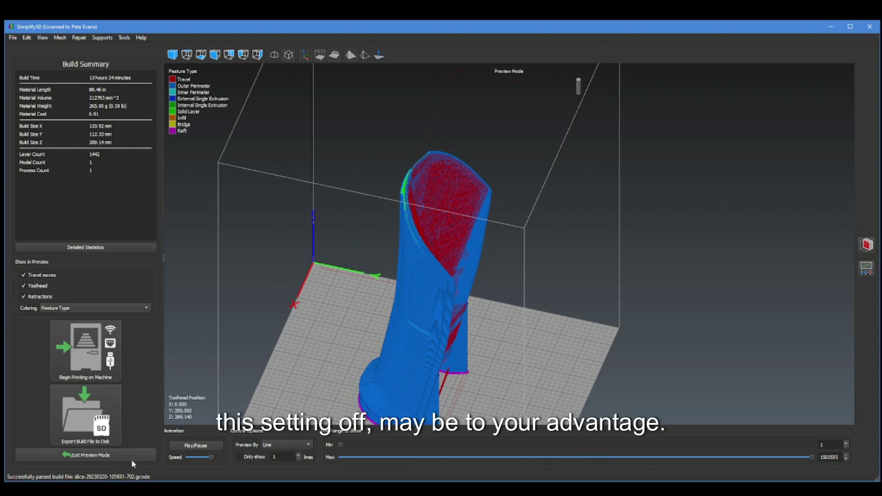
{"action": "right_click_drag", "start_coordinate": [351, 312], "coordinate": [377, 305]}
{"action": "left_click_drag", "start_coordinate": [378, 306], "coordinate": [311, 295]}
{"action": "right_click_drag", "start_coordinate": [299, 316], "coordinate": [323, 324]}
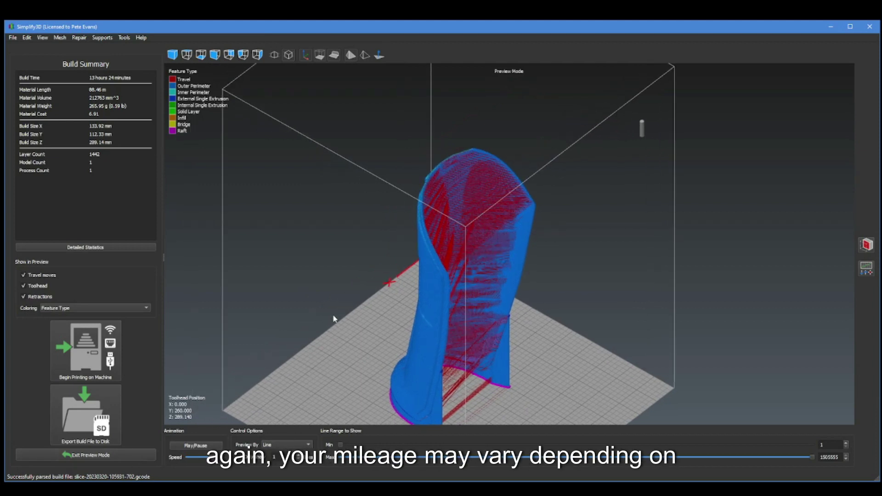
{"action": "right_click_drag", "start_coordinate": [333, 321], "coordinate": [316, 325]}
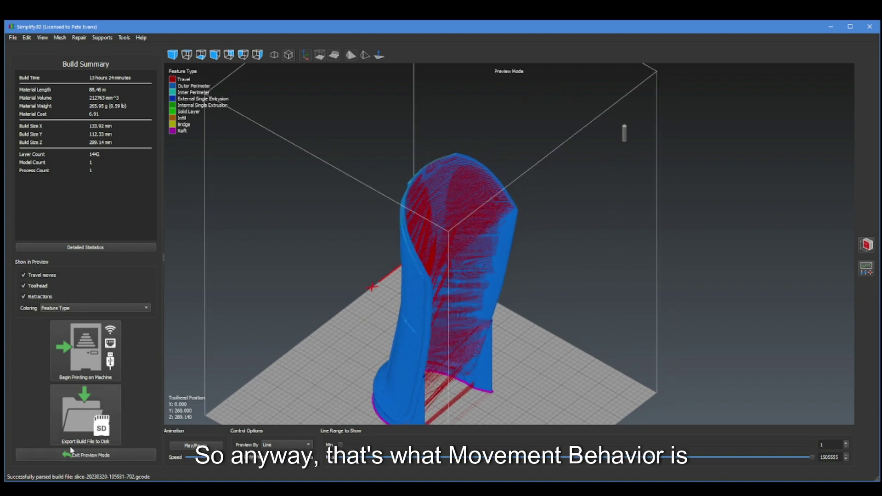
- Exit the preview and re-enable modifying travel movements to avoid open spaces in Process 1's advanced settings
{"action": "left_click", "coordinate": [125, 455]}
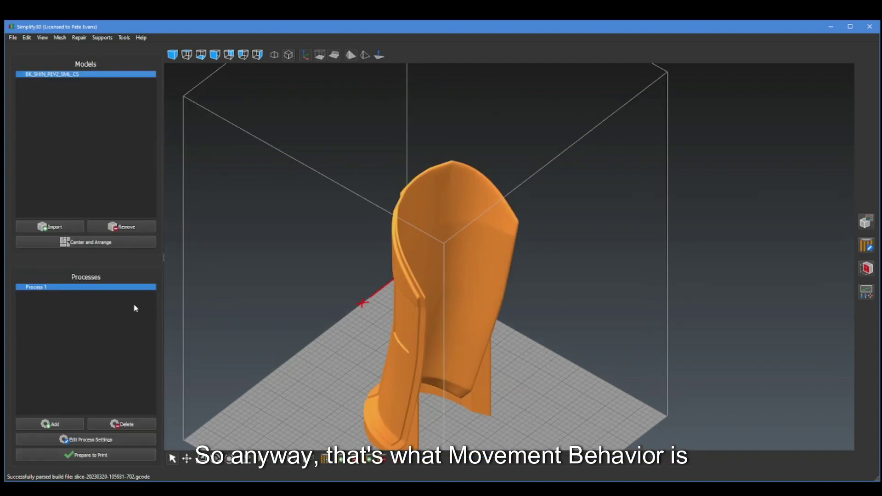
{"action": "double_click", "coordinate": [119, 290]}
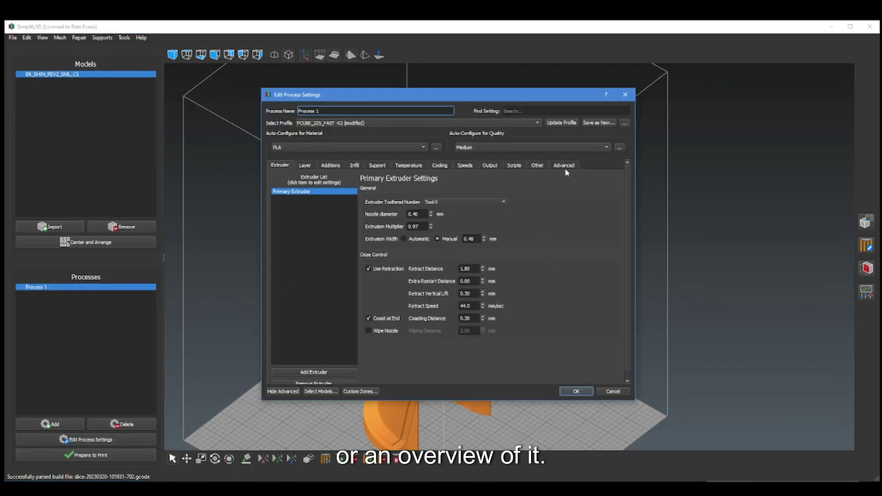
{"action": "left_click", "coordinate": [564, 165]}
{"action": "left_click", "coordinate": [455, 277]}
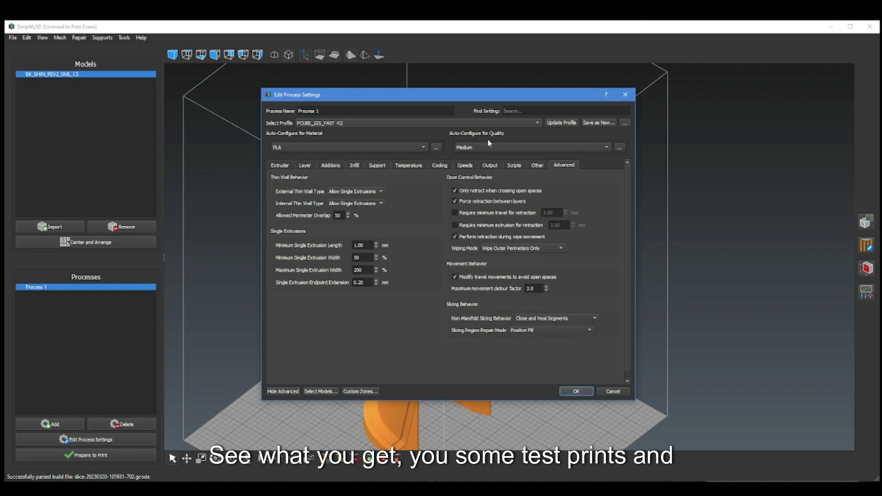
{"action": "left_click_drag", "start_coordinate": [496, 102], "coordinate": [476, 107]}
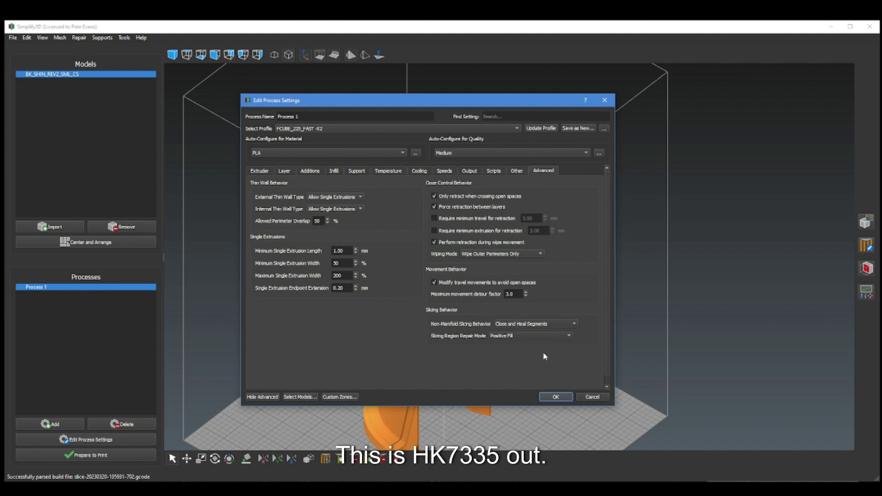